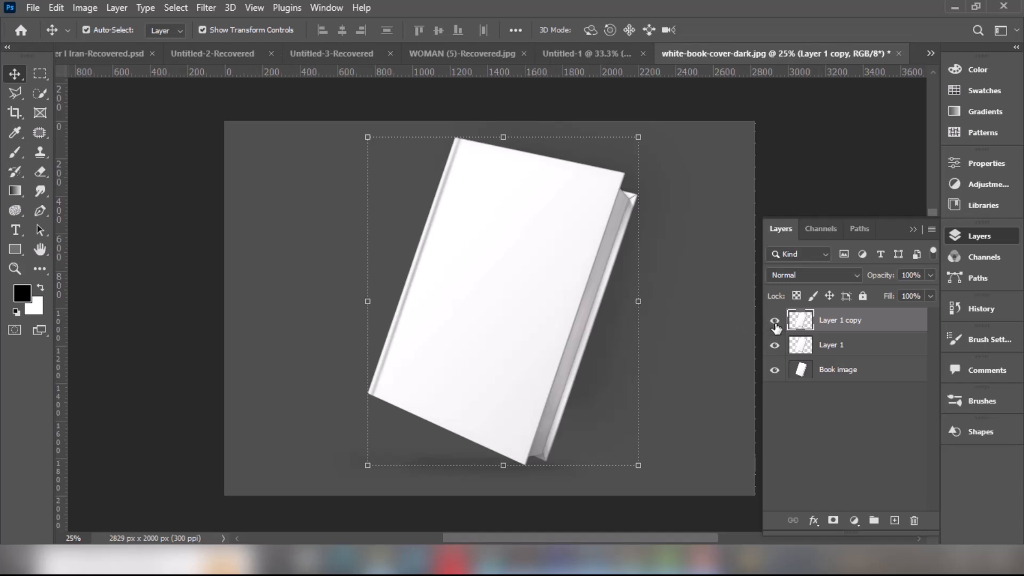
Draw a black rectangle about 494 × 1436 px over the book cover, directly above Layer 1.
click(854, 353)
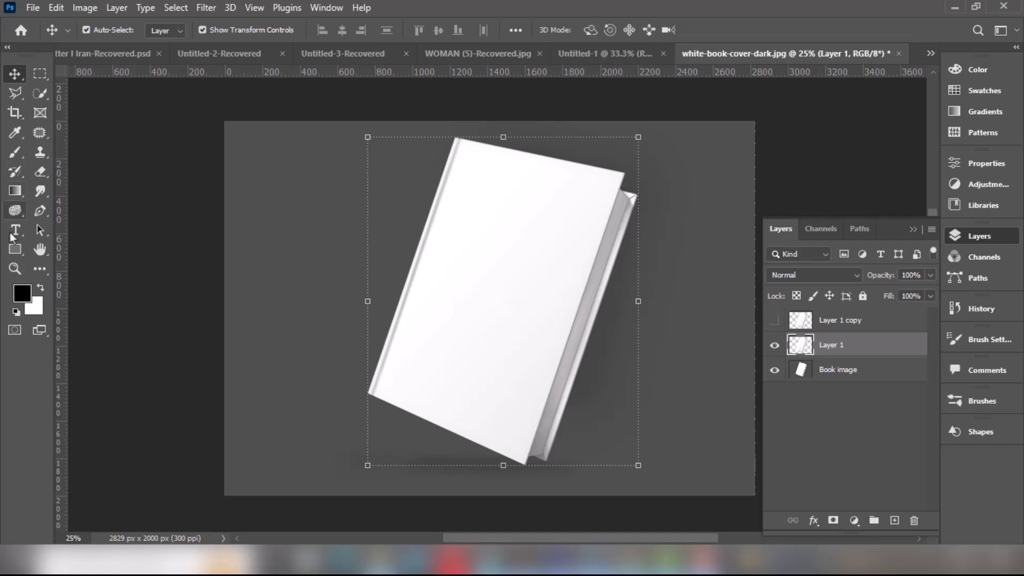
click(14, 249)
drag(454, 137, 546, 405)
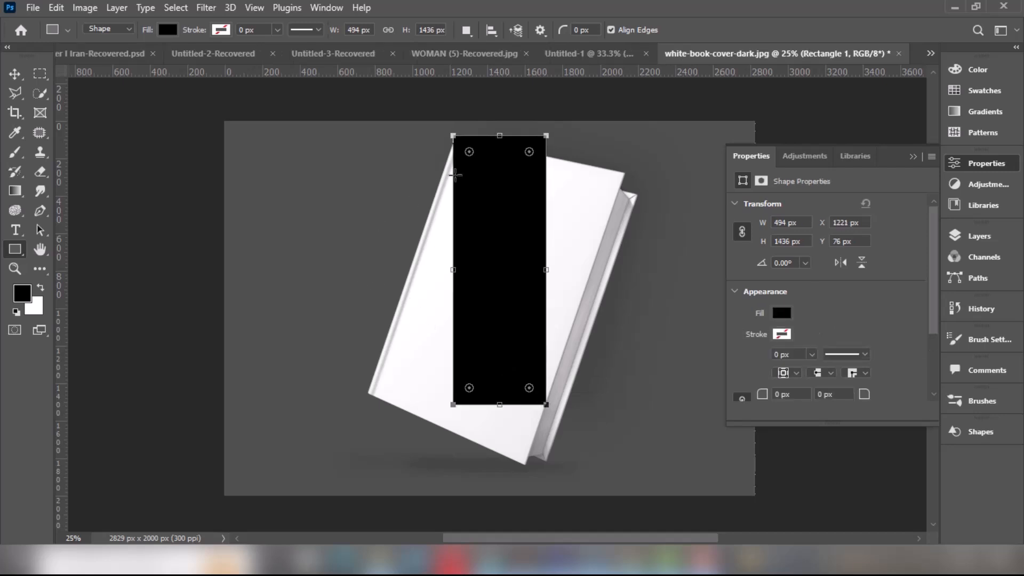
Distort the black rectangle so its corners match the front cover's corners, accepting the conversion to a regular path.
key(ctrl+t)
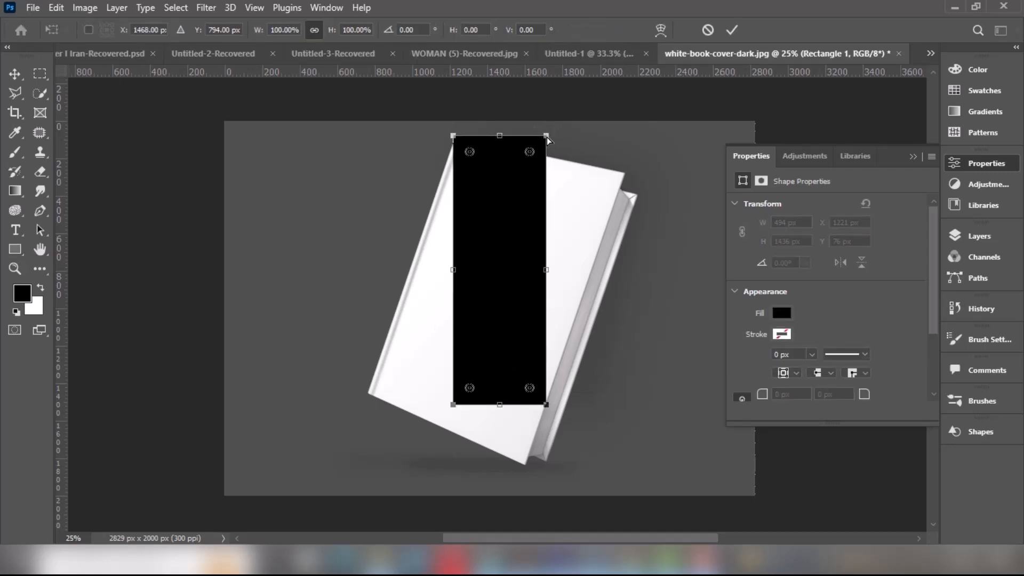
drag(547, 139, 624, 173)
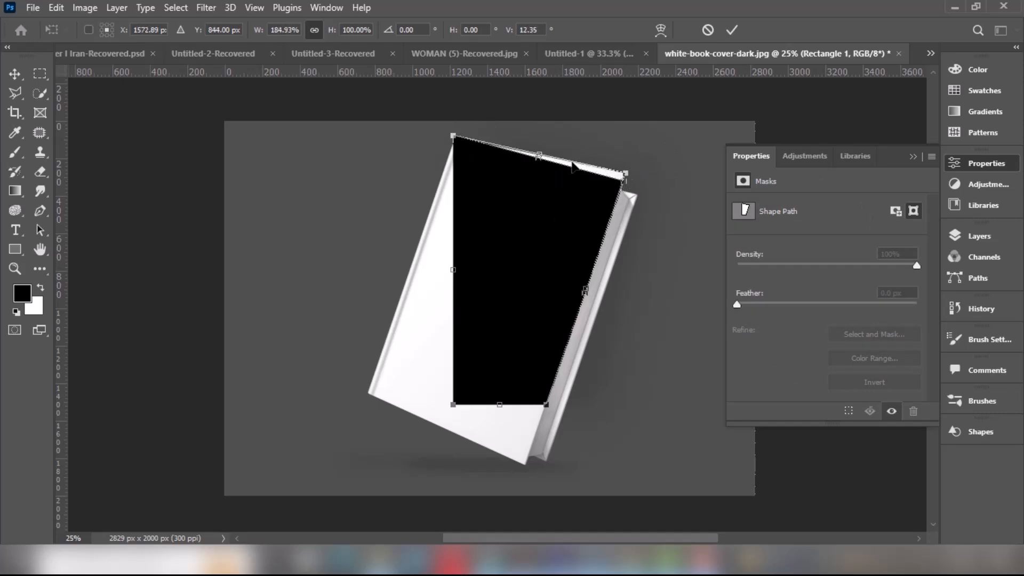
drag(453, 406, 369, 396)
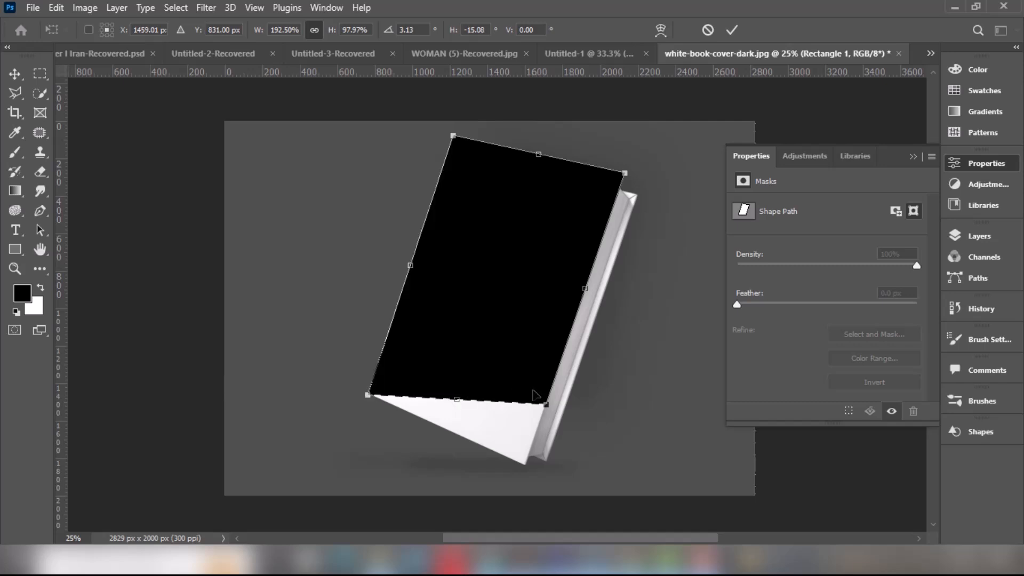
drag(545, 406, 523, 466)
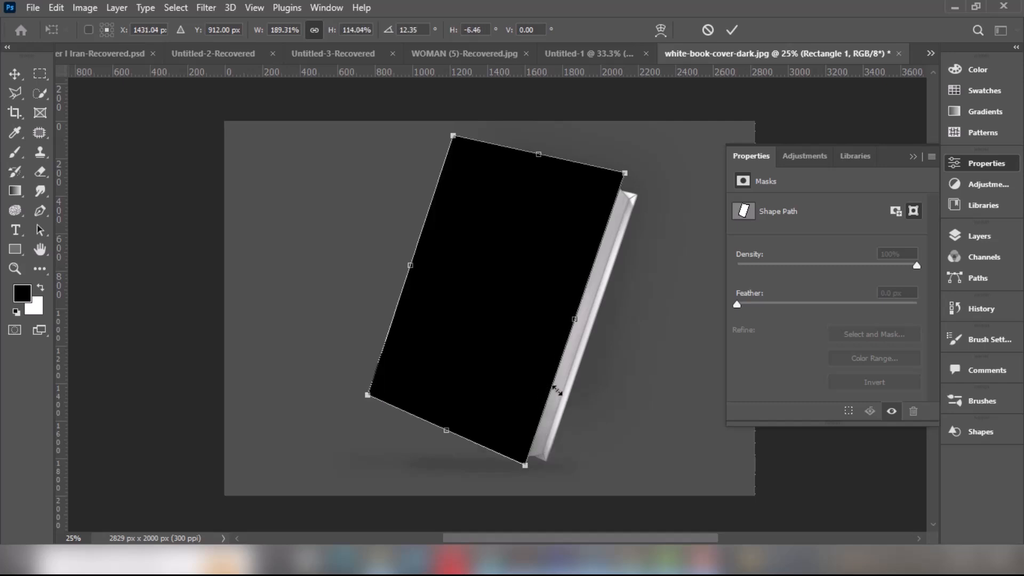
click(731, 30)
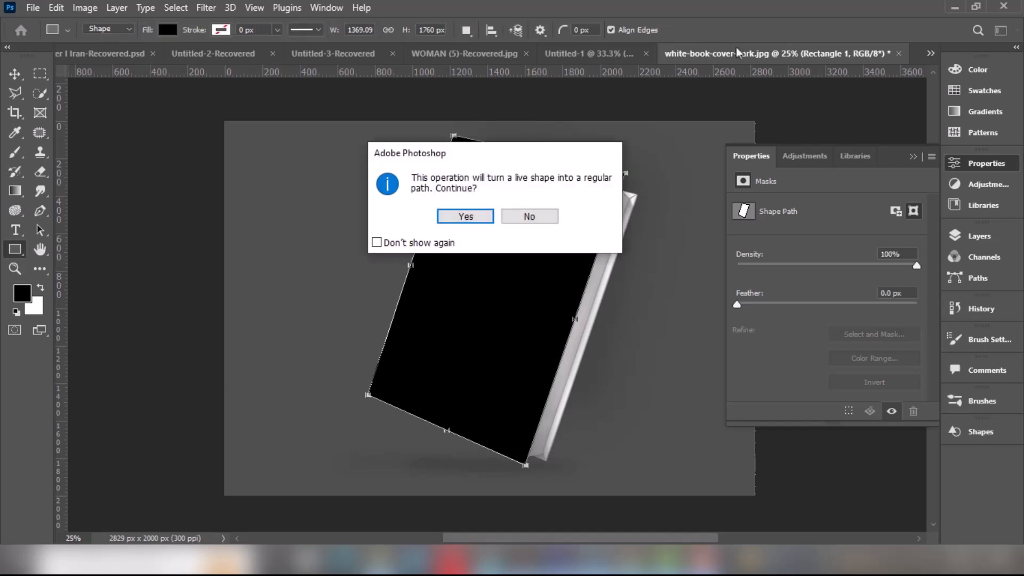
click(459, 216)
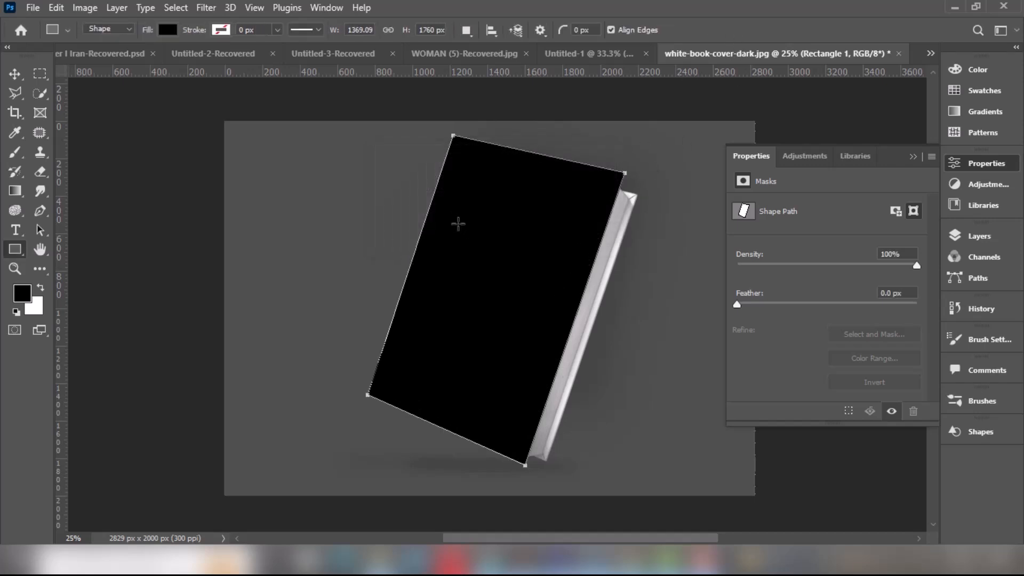
Convert the Rectangle 1 layer to a smart object and open its contents for editing.
click(978, 237)
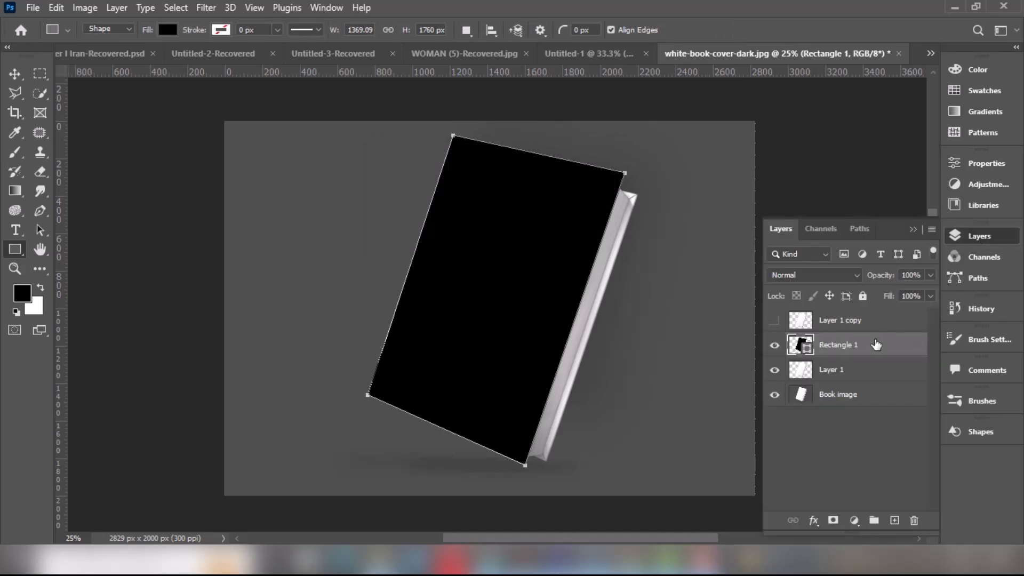
right_click(864, 350)
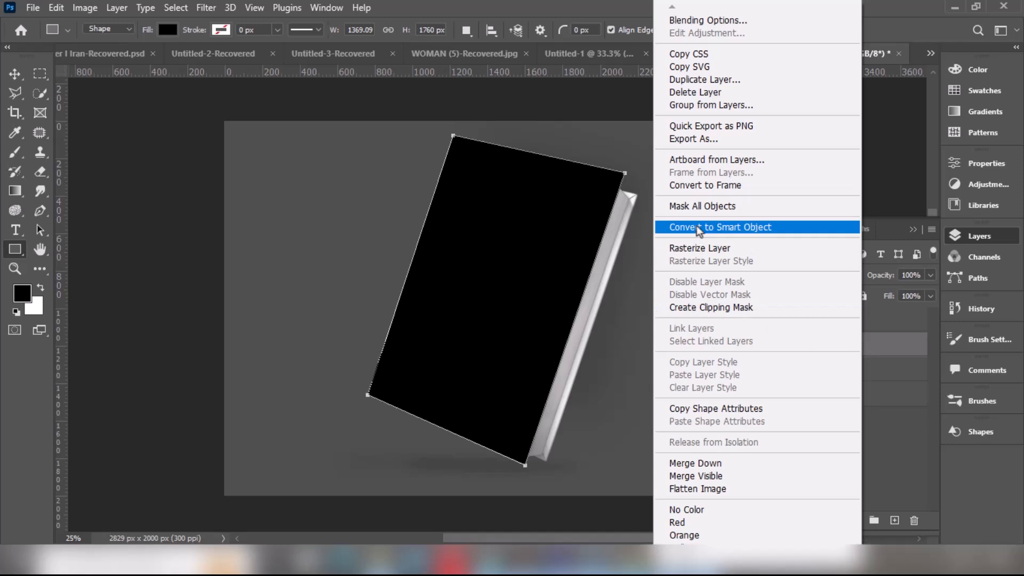
click(698, 231)
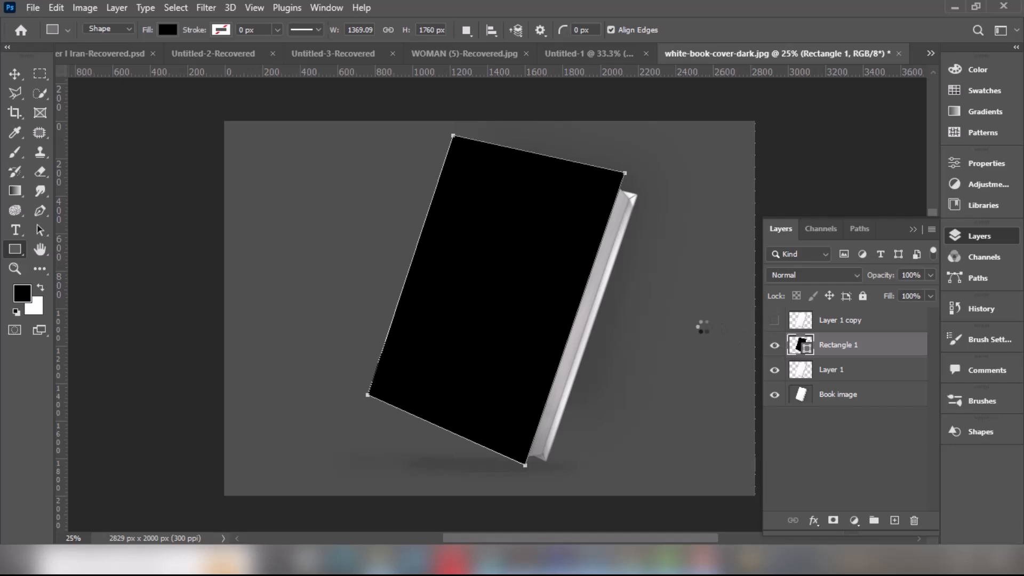
double_click(797, 345)
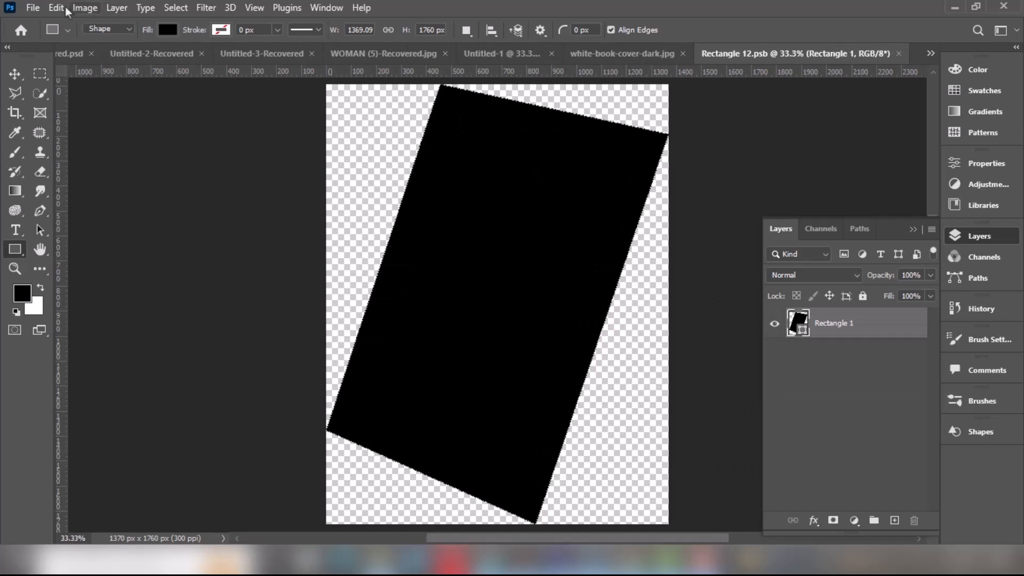
Place the cover image c313af3071459c8f6ba421b4f2ed0b33.jpg as an embedded file in the smart object.
click(32, 8)
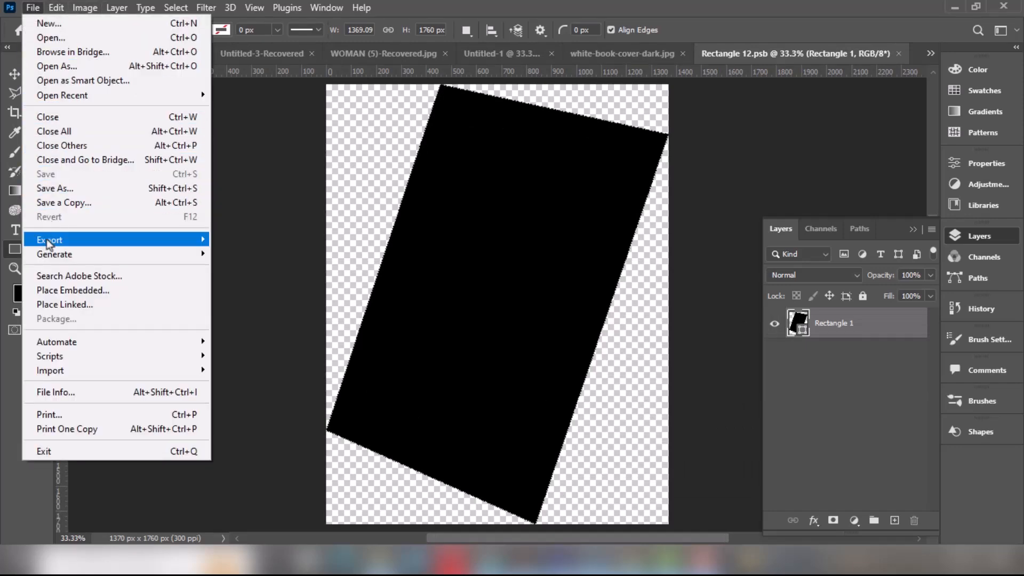
click(53, 292)
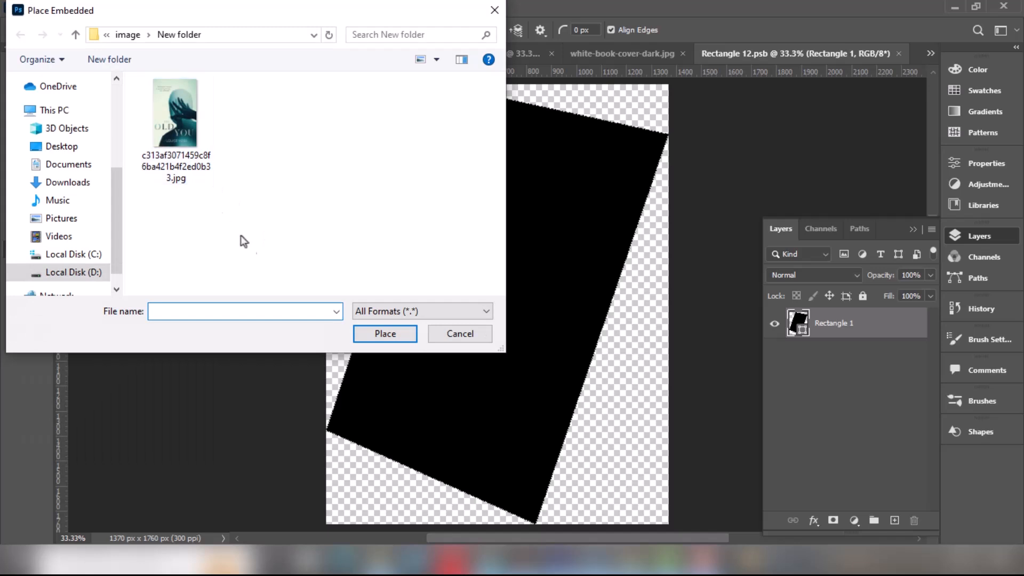
click(203, 169)
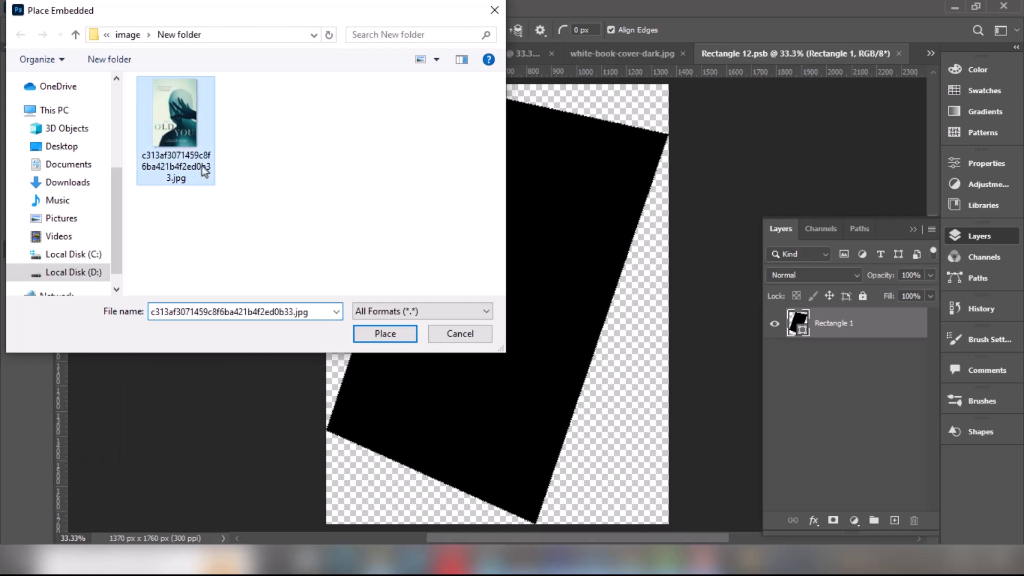
click(399, 339)
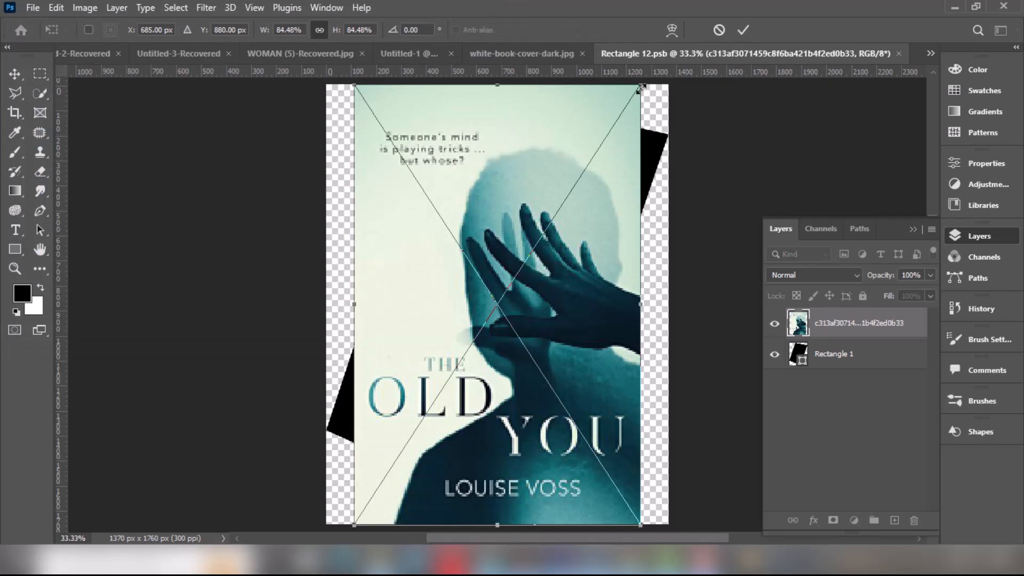
Distort the placed cover image so its four corners match the corners of the black shape, and apply the transform.
drag(642, 87, 668, 135)
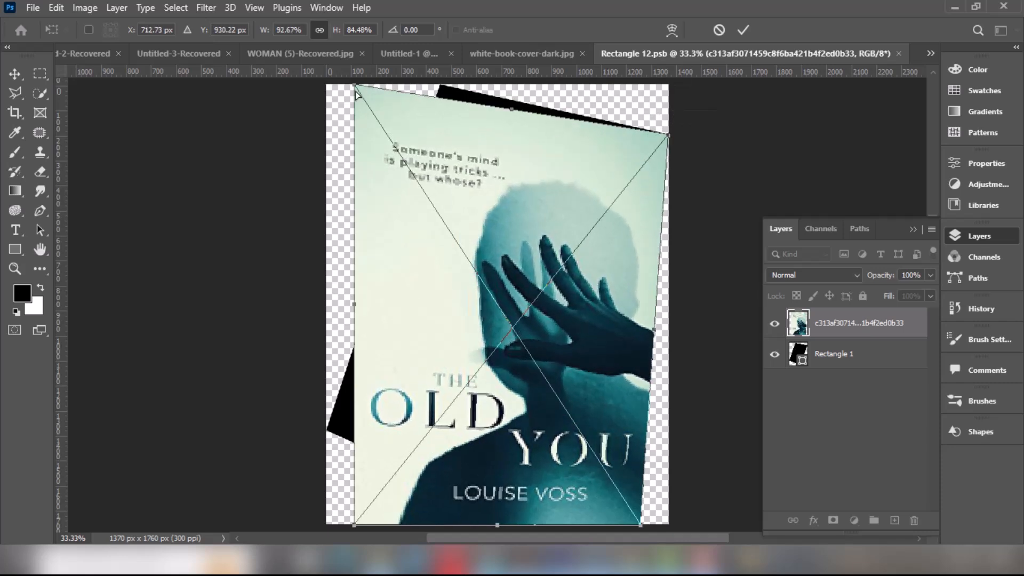
drag(355, 89, 438, 86)
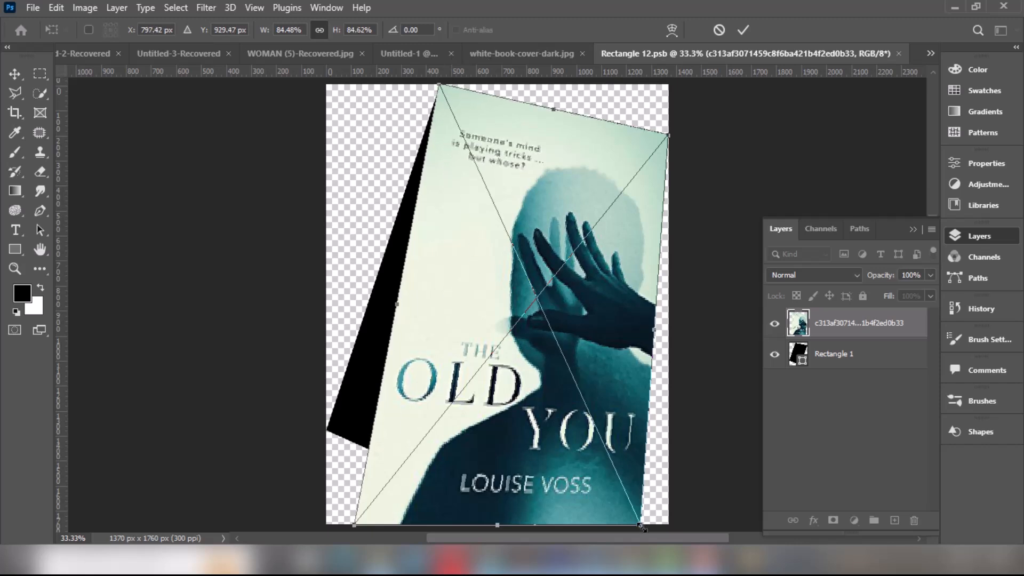
drag(641, 527, 537, 525)
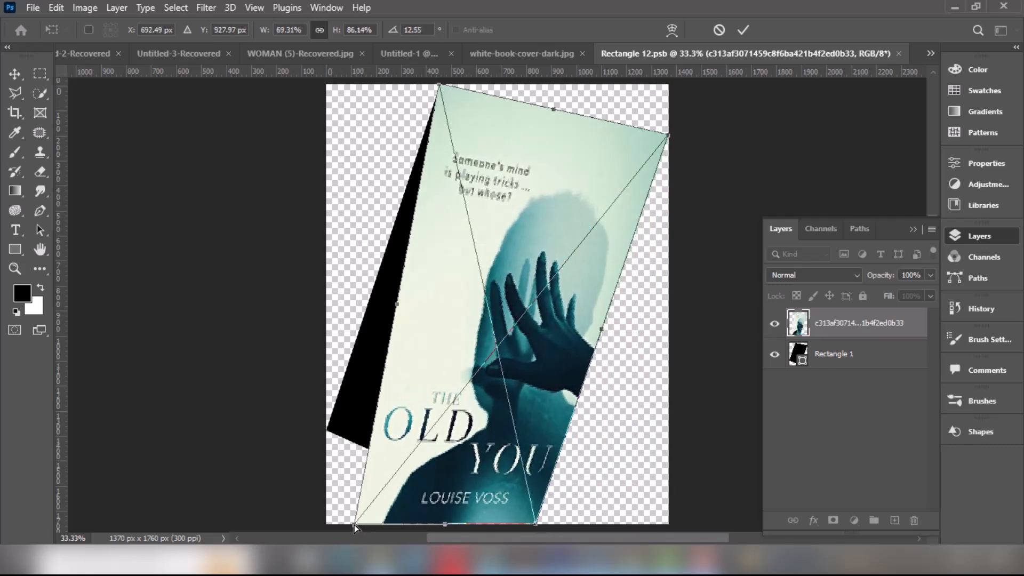
drag(352, 522, 325, 435)
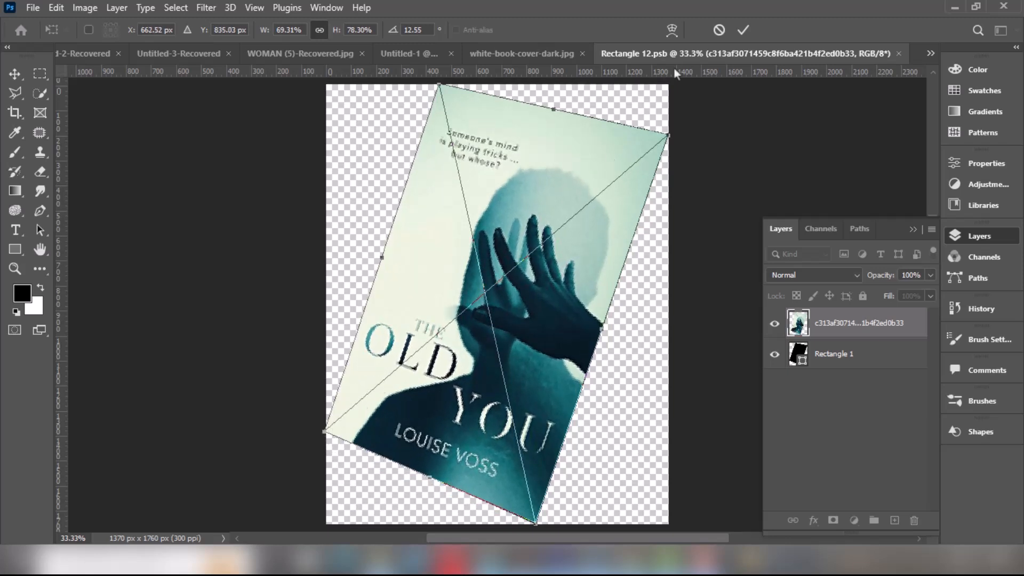
click(743, 30)
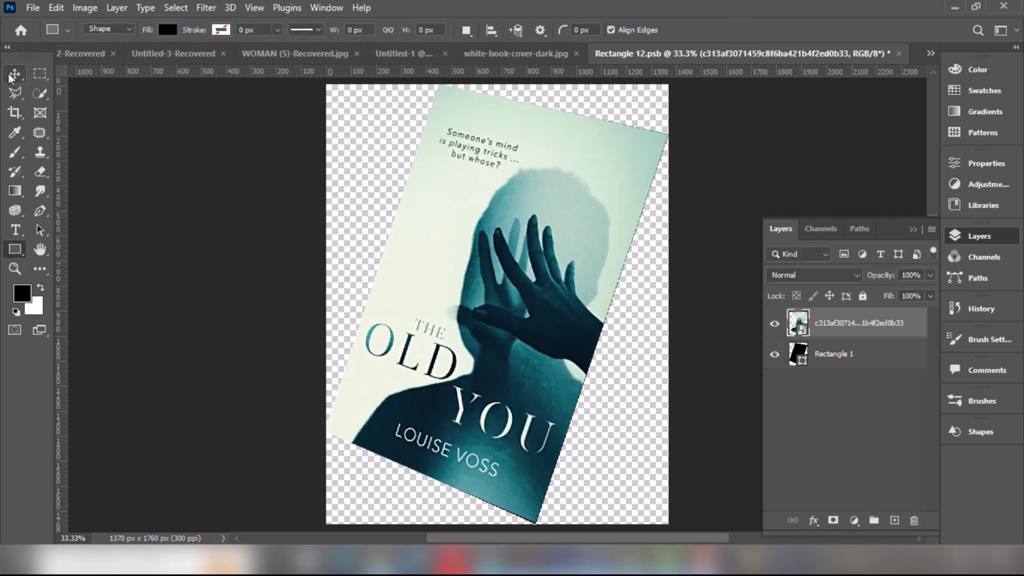
Save the smart object's contents and return to the white-book-cover-dark.jpg document with the Move tool active.
key(ctrl+s)
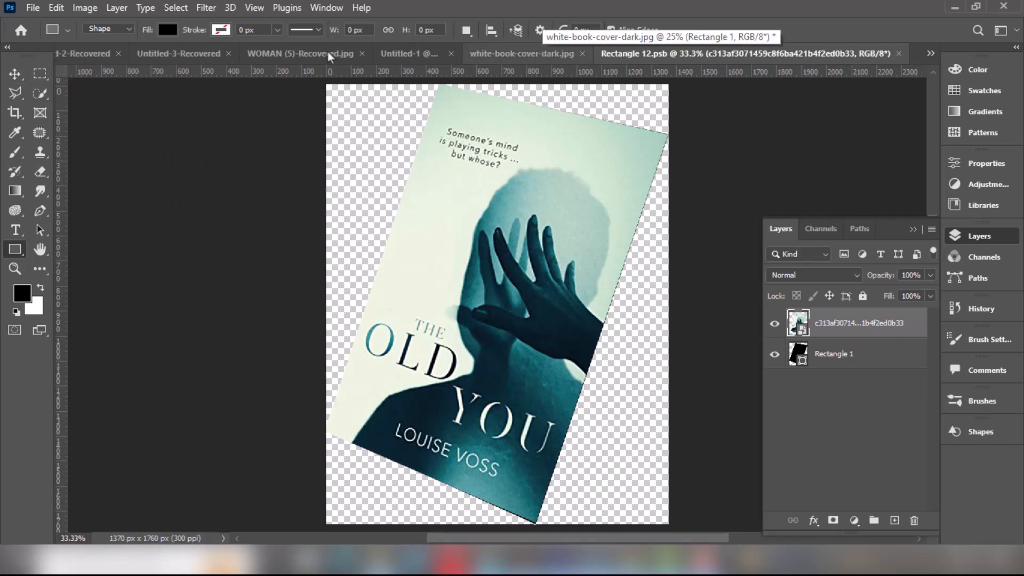
click(522, 56)
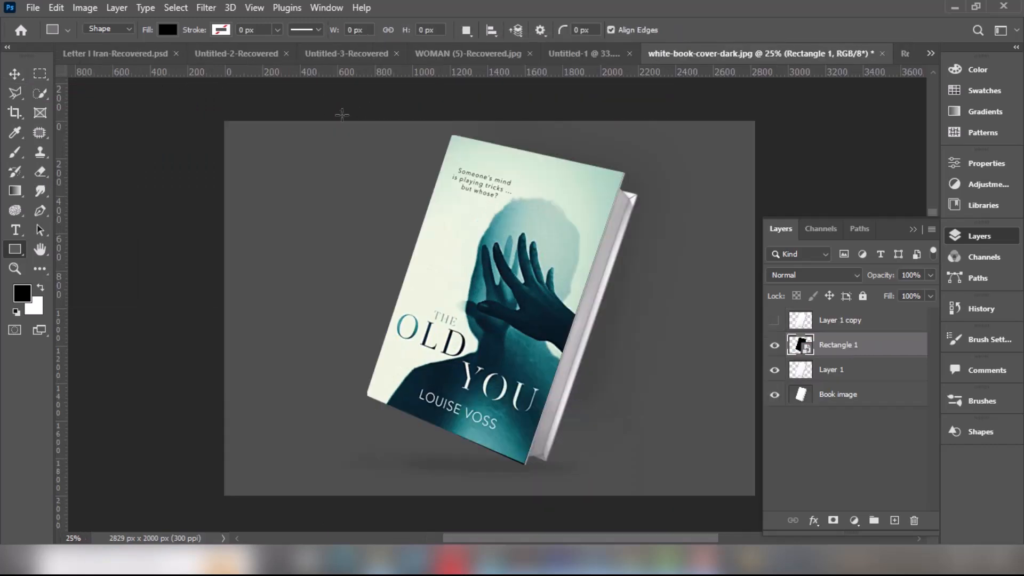
click(15, 74)
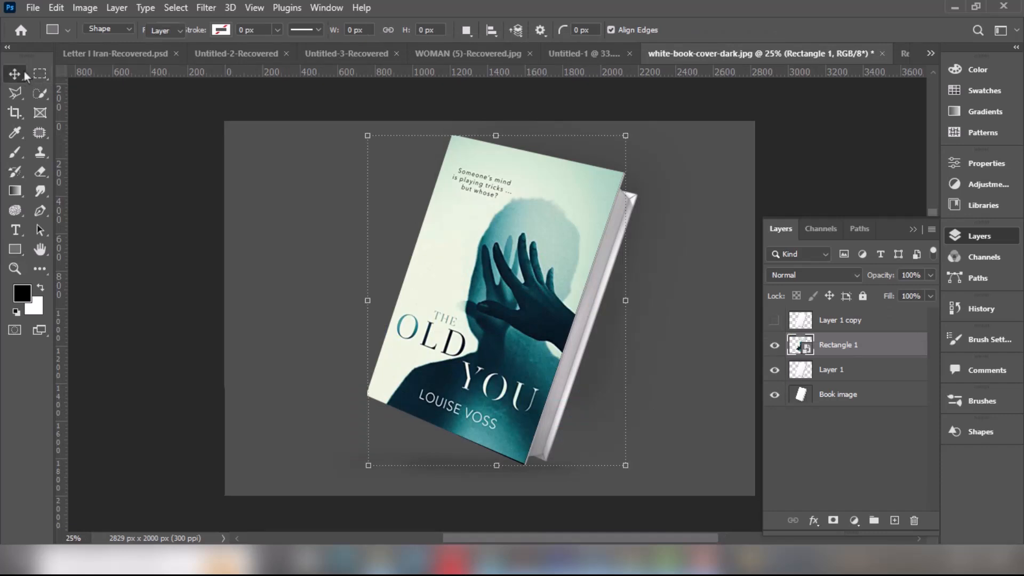
Show the Layer 1 copy layer and set its blend mode to Multiply.
click(775, 321)
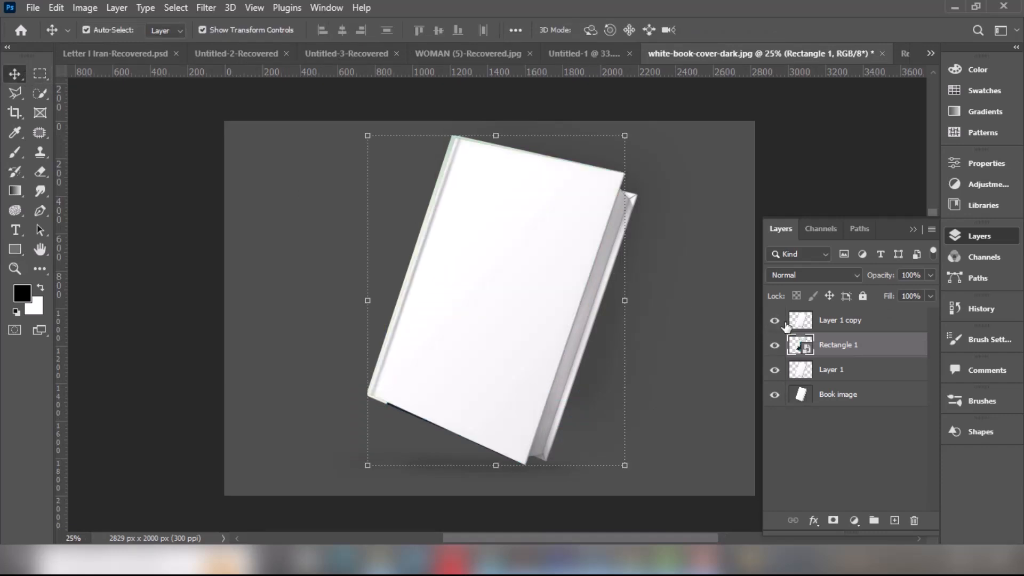
click(880, 325)
click(825, 277)
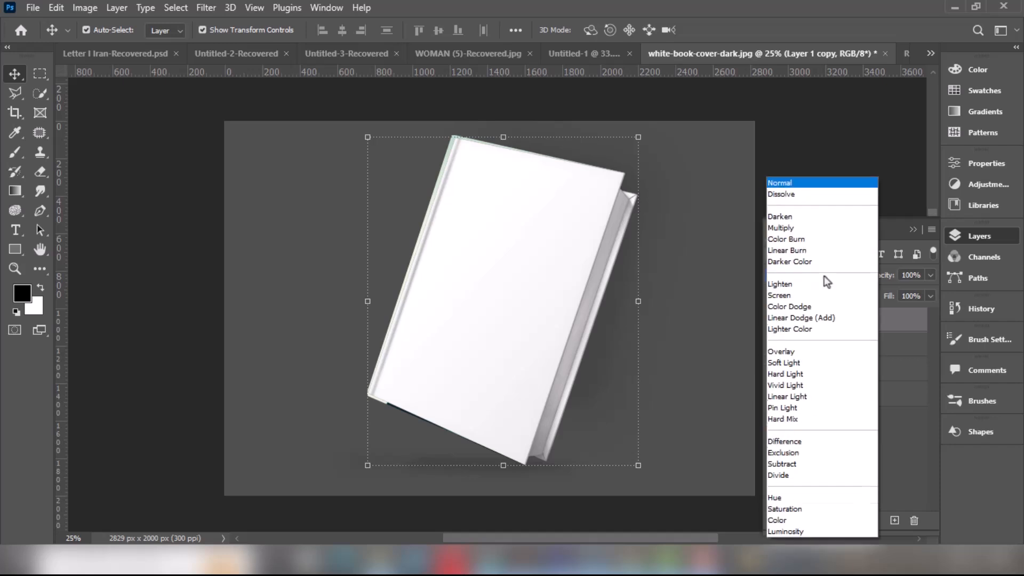
click(798, 227)
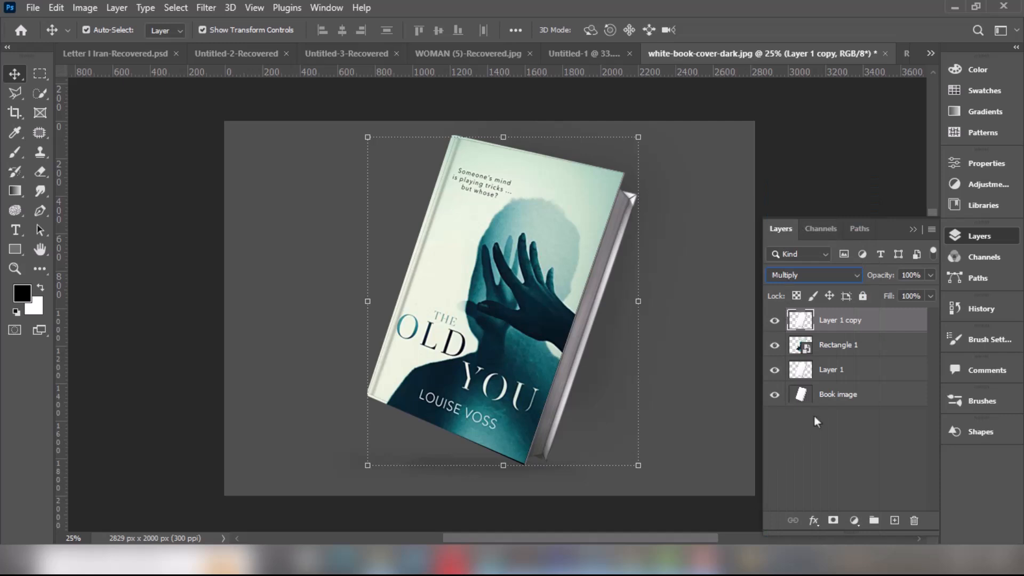
Add a new layer directly above Book image and set up a flattened Soft Round brush at 72% opacity.
click(836, 397)
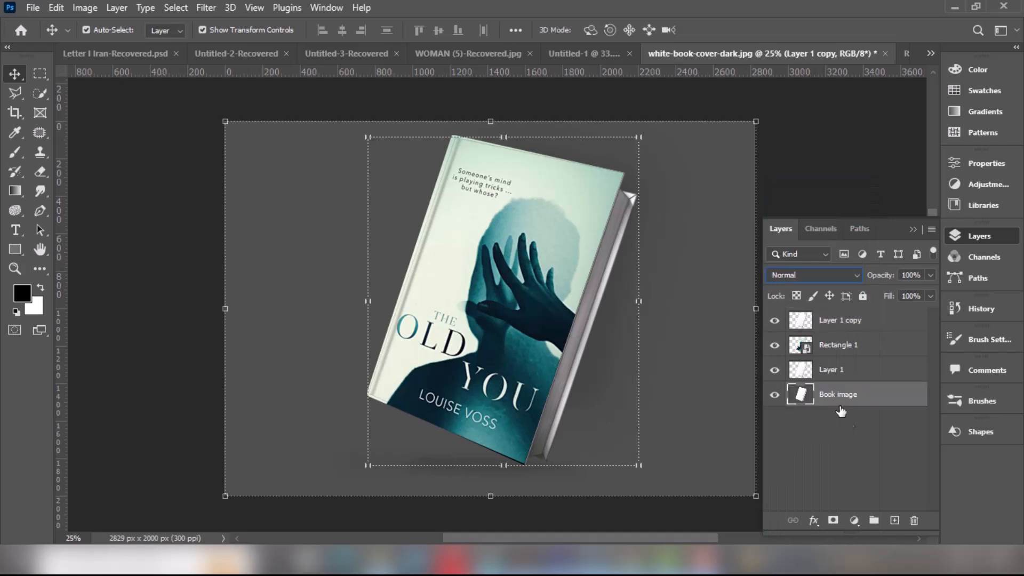
click(895, 520)
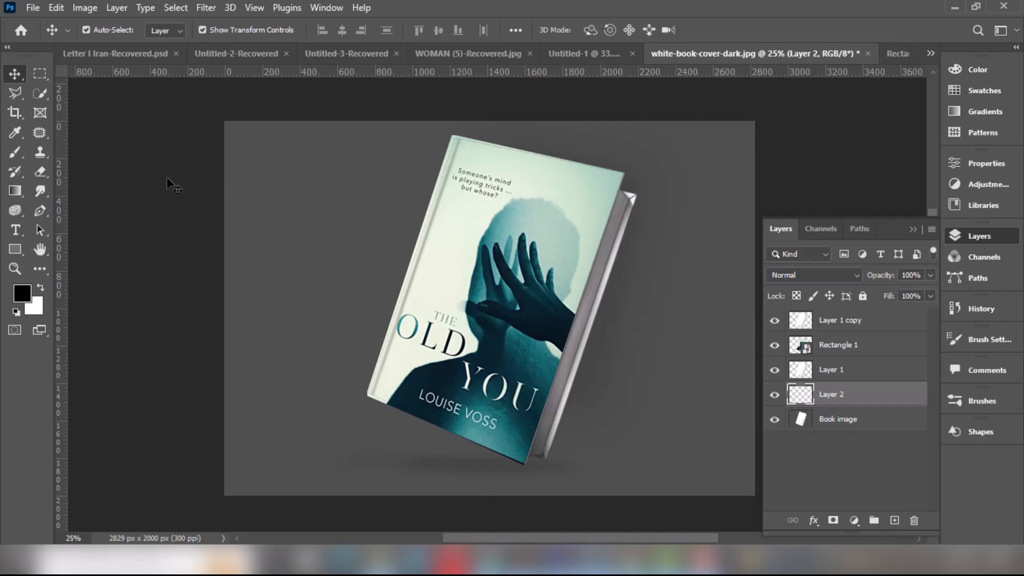
click(15, 152)
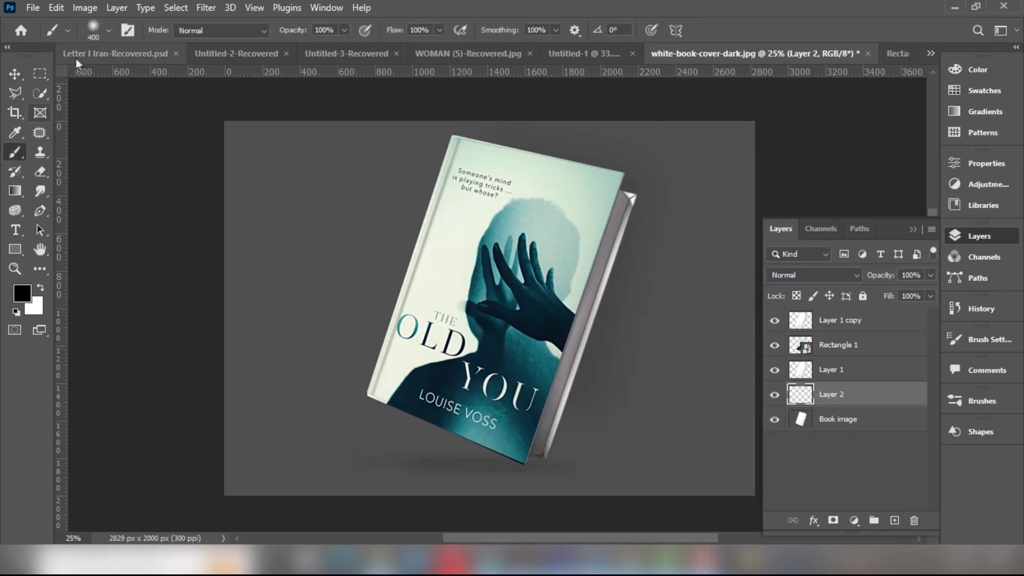
click(108, 31)
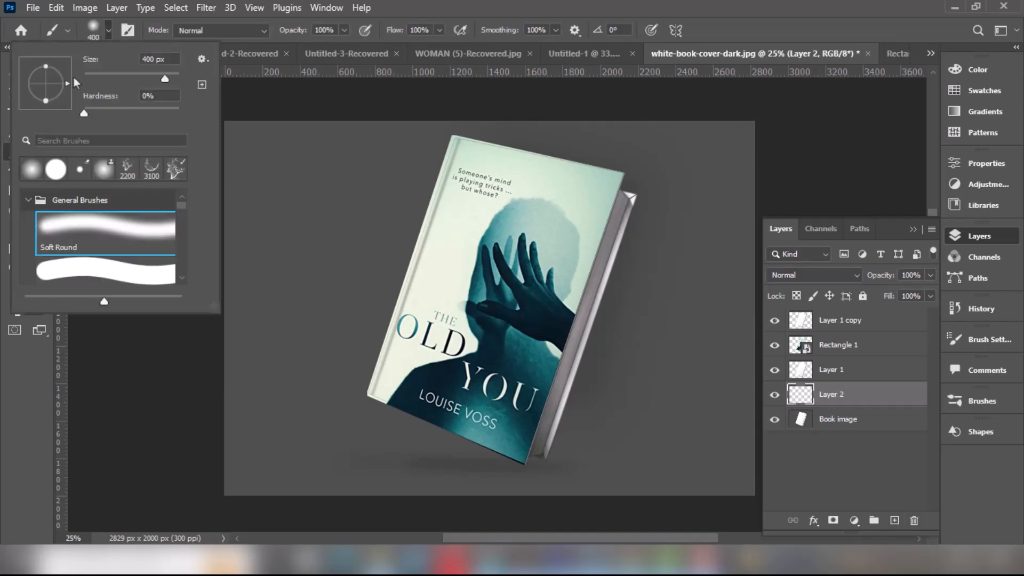
drag(44, 81, 44, 82)
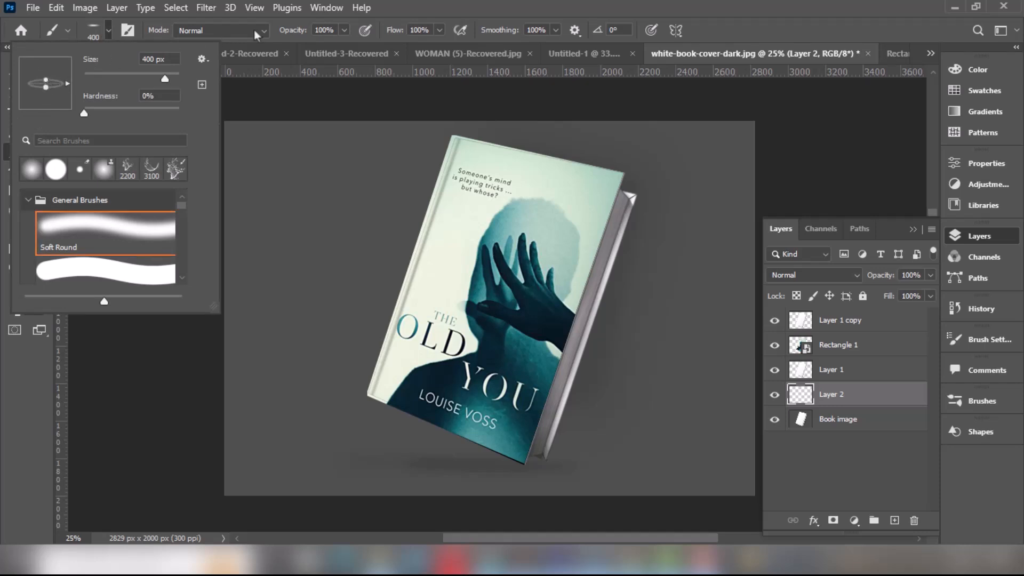
click(344, 31)
click(344, 31)
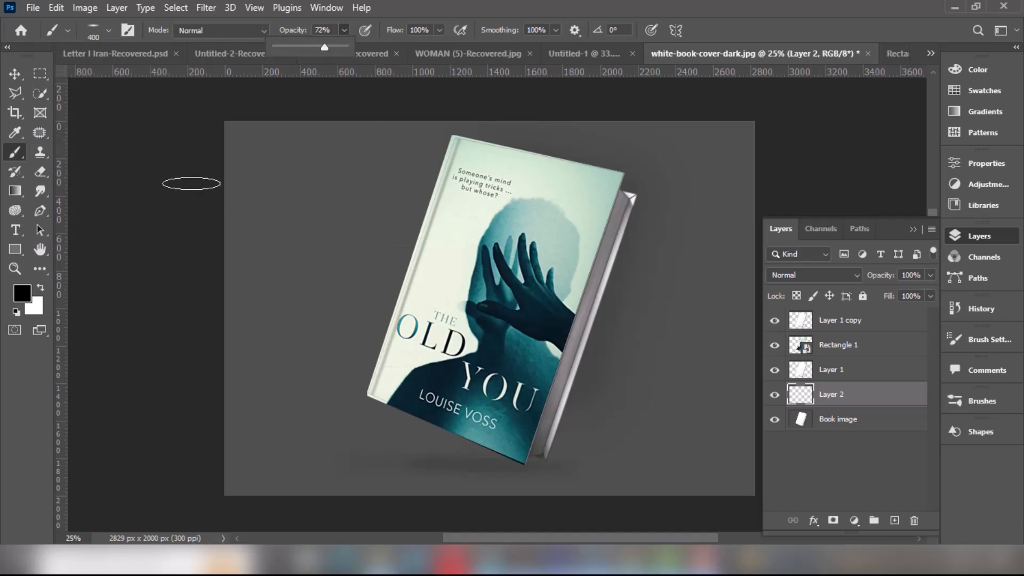
Enlarge the brush to 1102 px, flatten its tip further, and paint a shadow dab beneath the book's lowest corner.
click(109, 32)
click(109, 32)
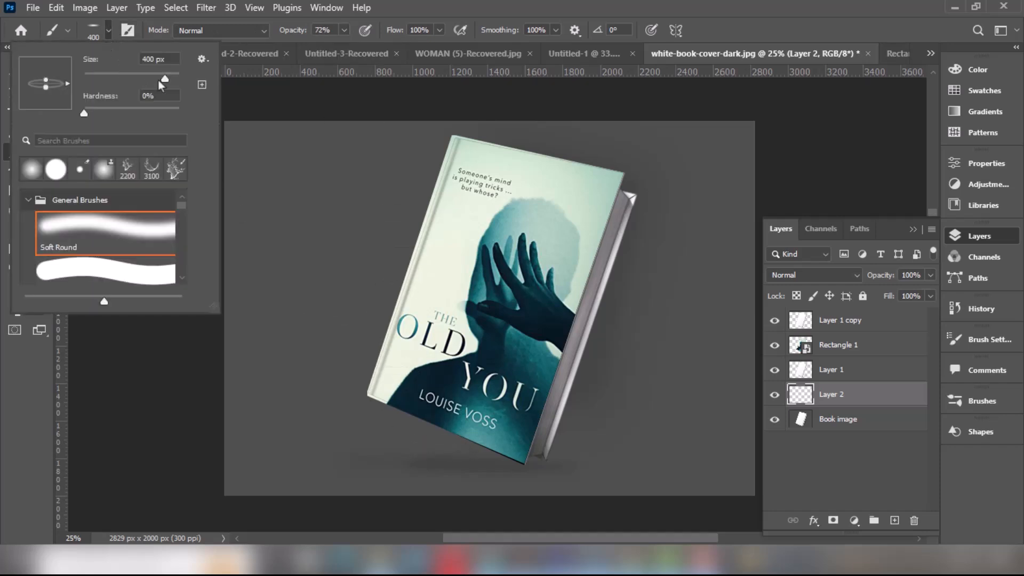
drag(162, 78, 170, 78)
drag(46, 79, 46, 84)
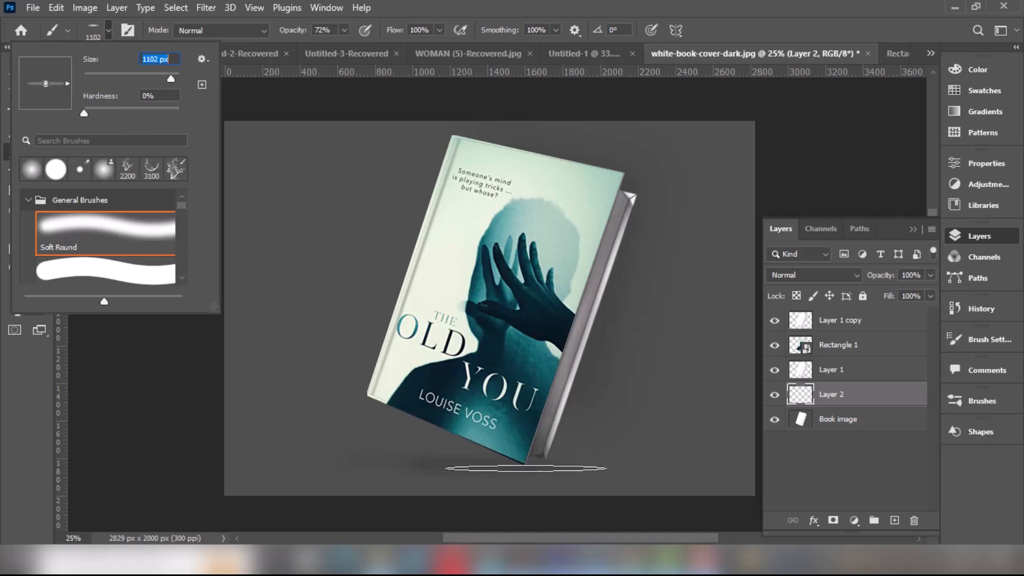
click(527, 468)
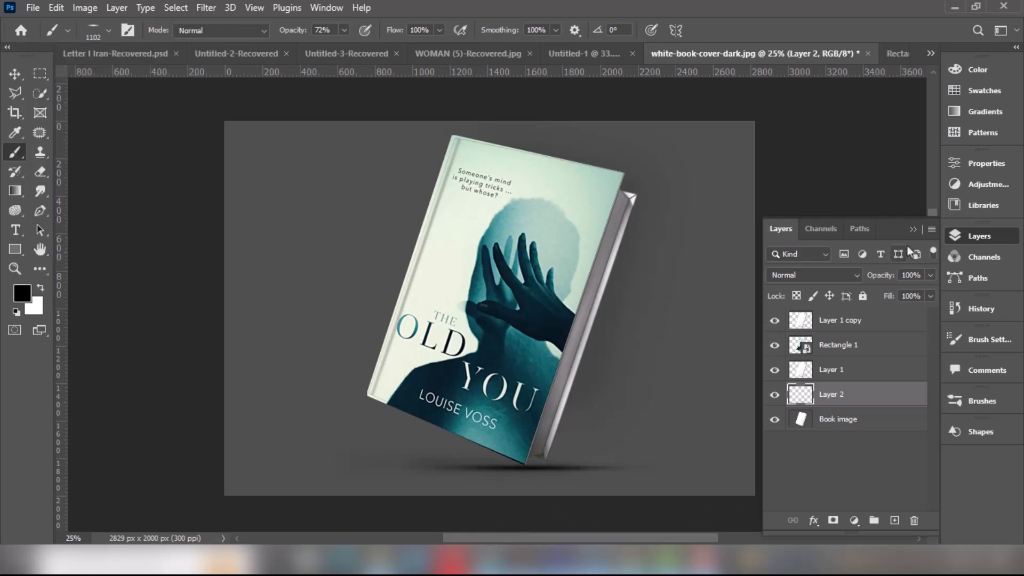
Lower the opacity of the shadow layer, Layer 2, to 43% and deselect all layers.
click(931, 275)
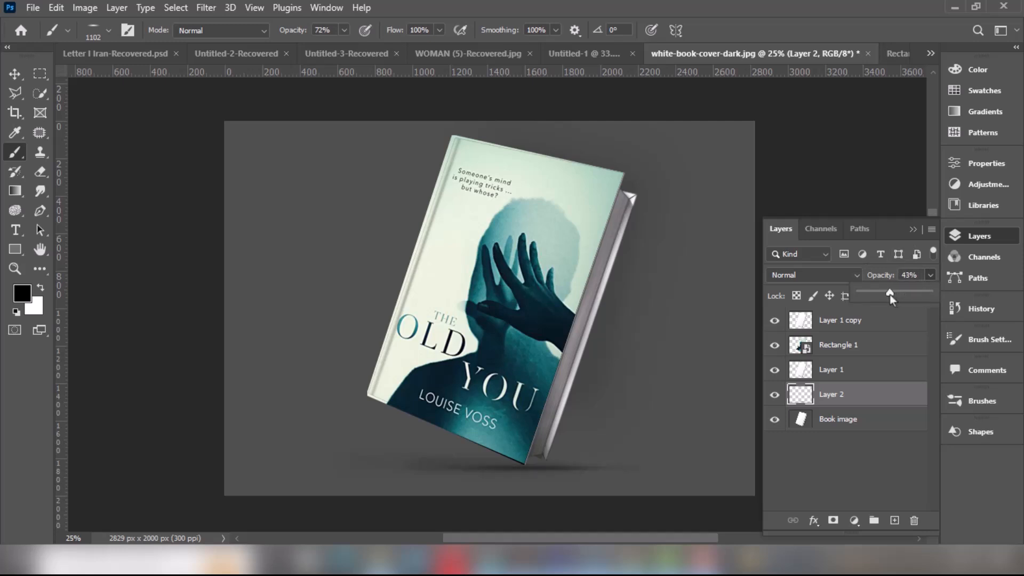
click(913, 230)
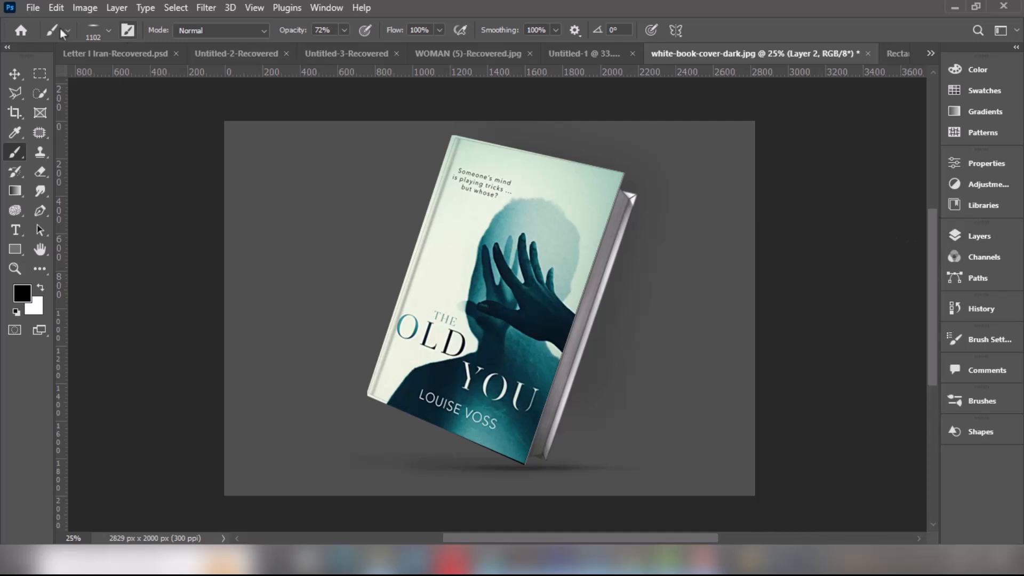
click(15, 73)
click(845, 238)
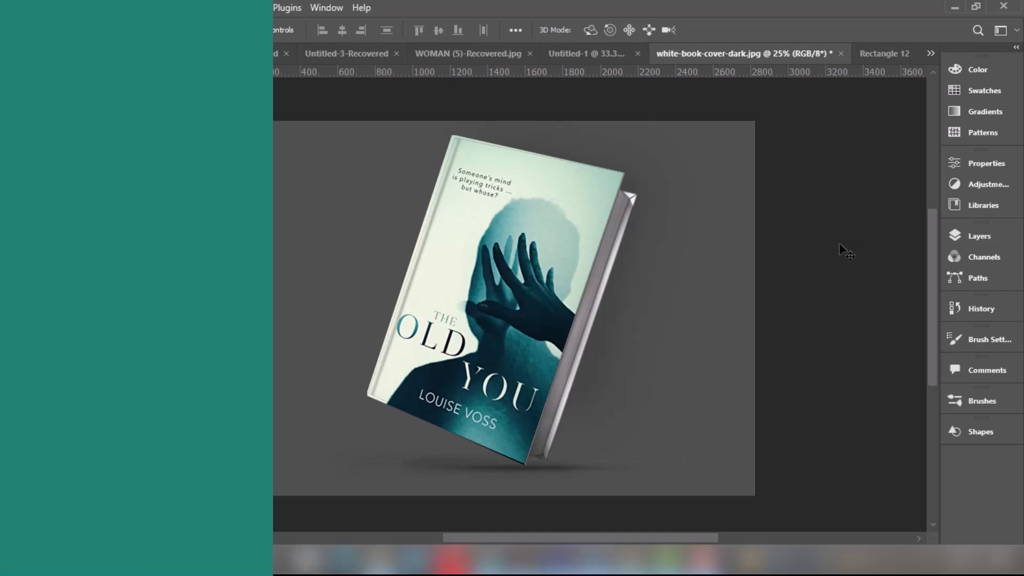